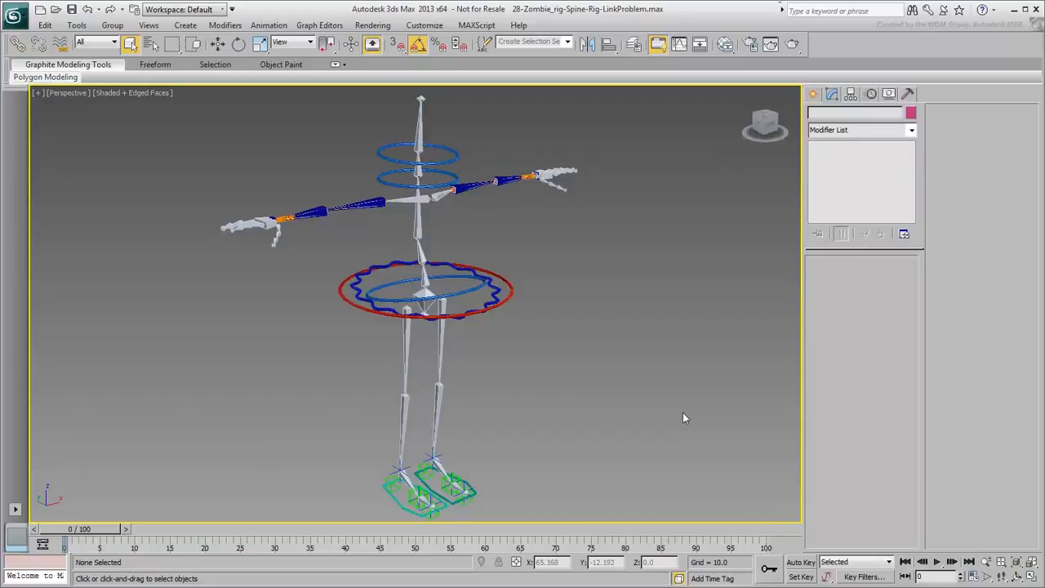
Step: Select the two upper ring controls plus the blue ring and wavy controls at the hips, and apply Transform To Zero
drag(367, 133, 389, 186)
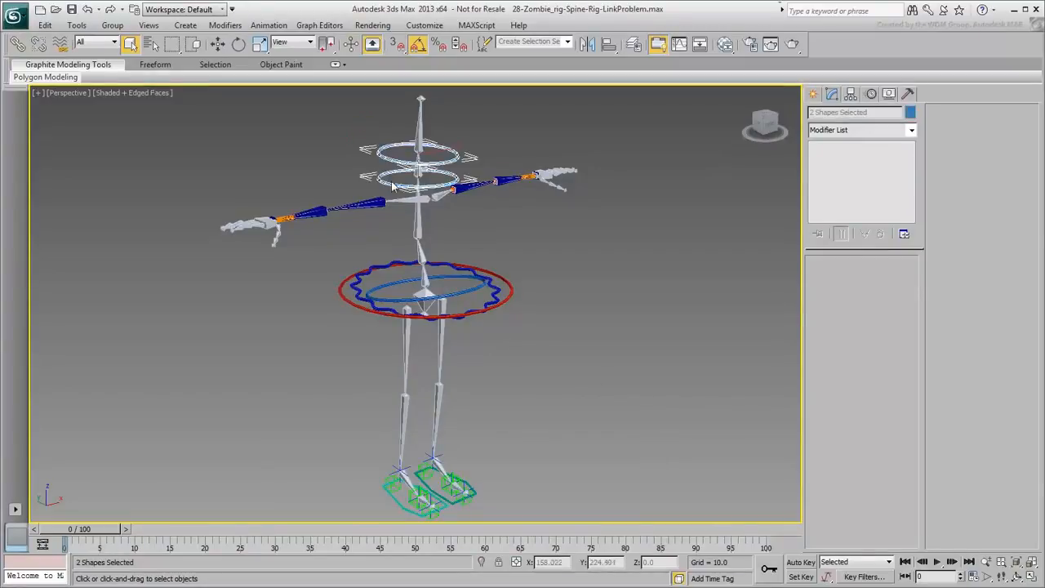
ctrl+click(383, 284)
ctrl+click(355, 286)
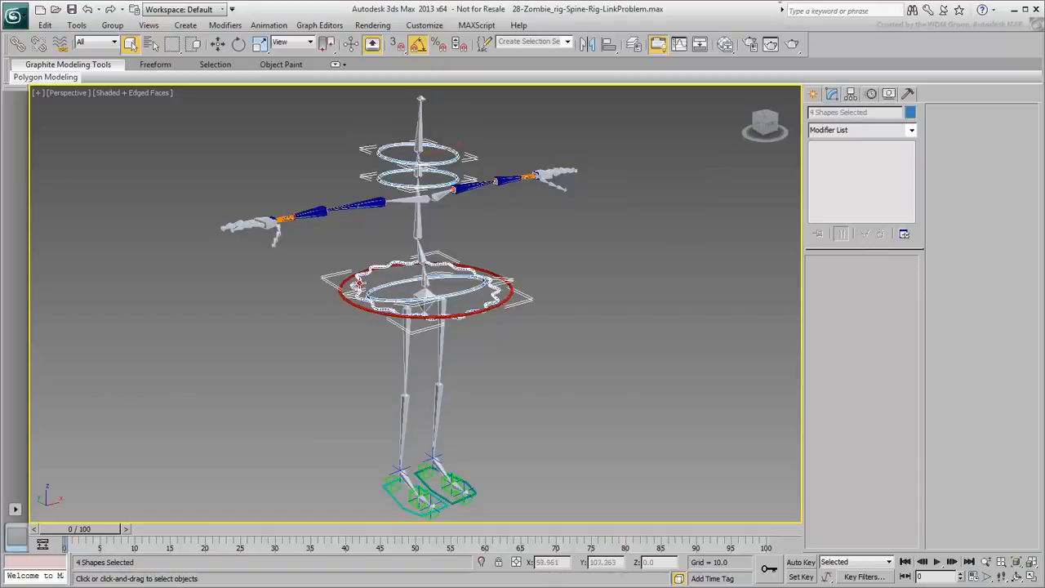
scroll(480, 256, down, 4)
right_click(550, 246)
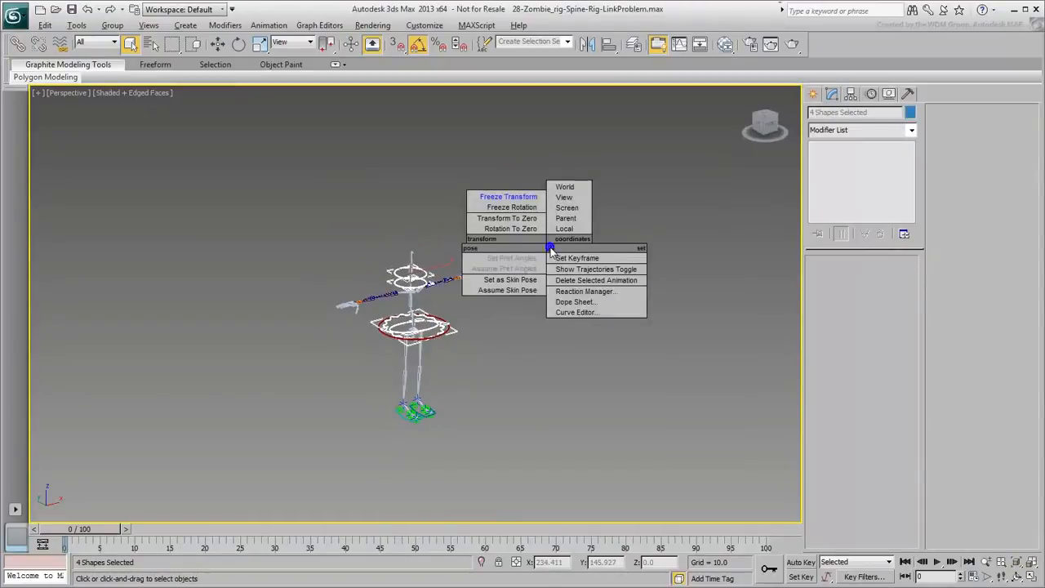
click(507, 218)
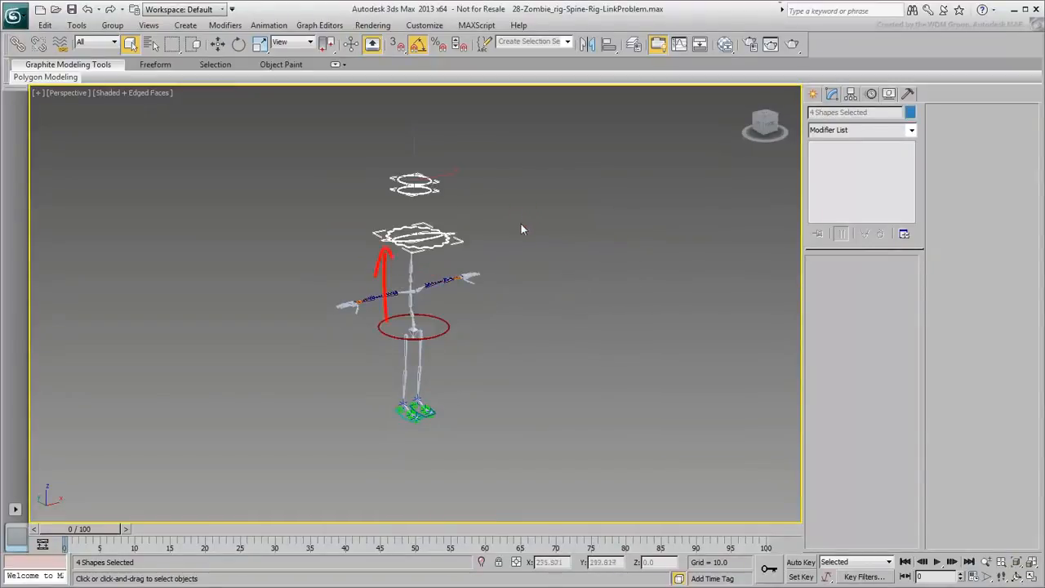
scroll(499, 257, up, 4)
mouse_move(498, 257)
middle_down()
mouse_move(510, 237)
mouse_move(561, 284)
middle_up()
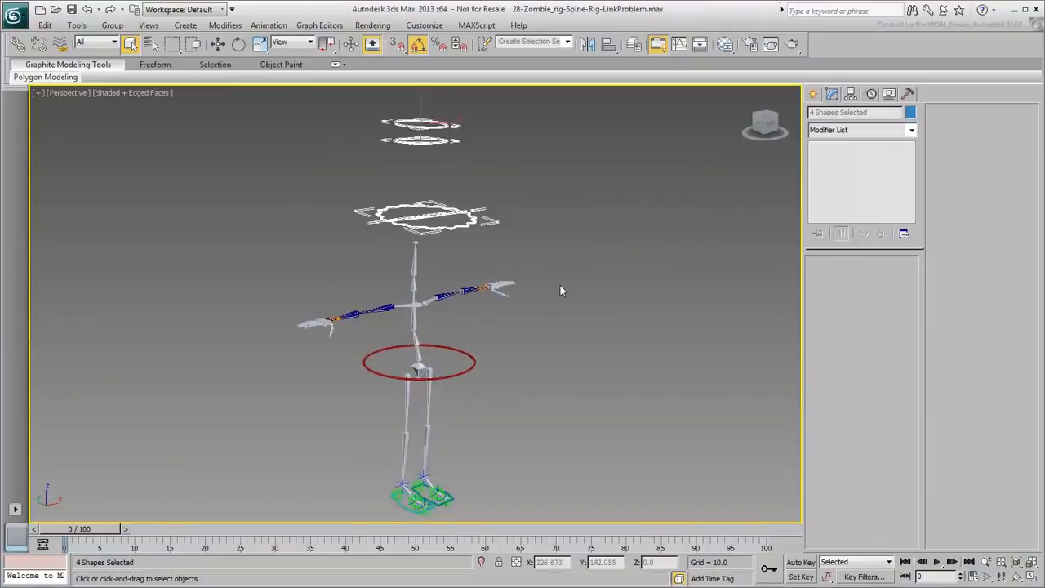
key(l)
scroll(495, 327, up, 3)
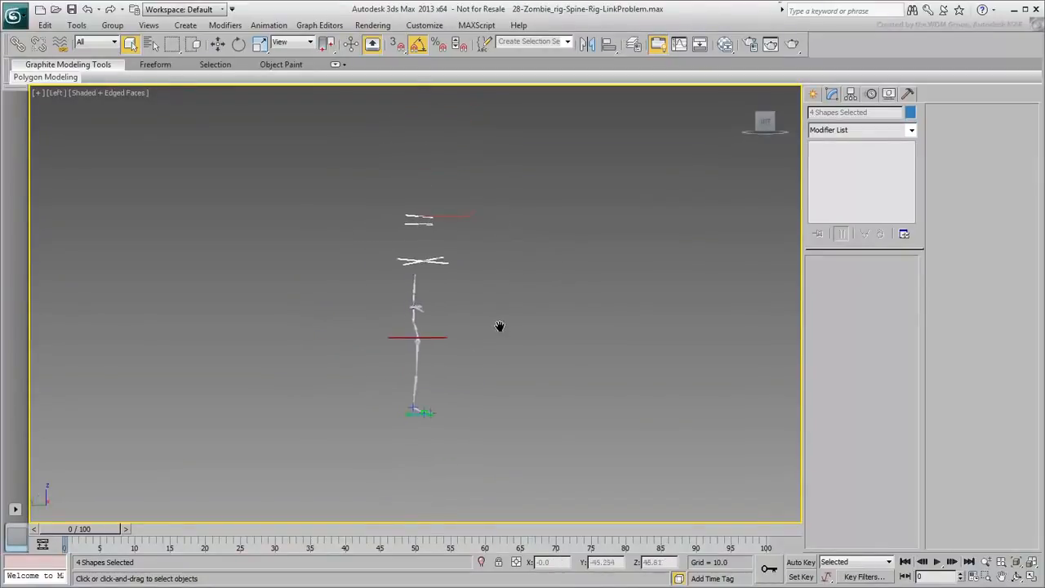
middle_drag(526, 329, 552, 317)
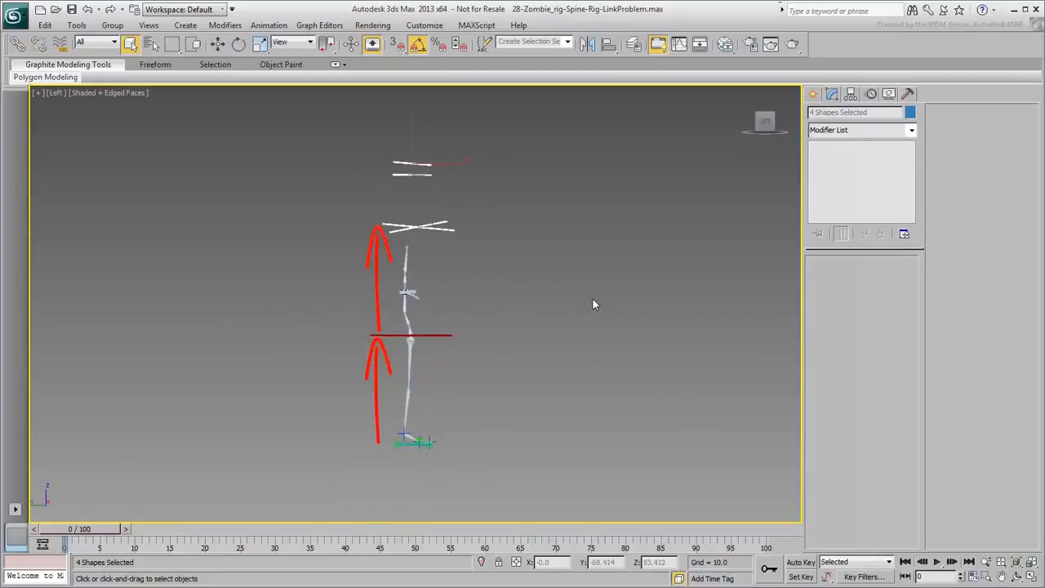
mouse_move(593, 305)
alt+middle_down()
mouse_move(513, 331)
mouse_move(511, 299)
mouse_move(516, 311)
mouse_move(550, 311)
mouse_move(545, 321)
mouse_move(545, 300)
mouse_move(553, 311)
alt+middle_up()
Step: Undo the Transform To Zero on the four blue spine controls
key(ctrl+z)
key(ctrl+z)
key(ctrl+z)
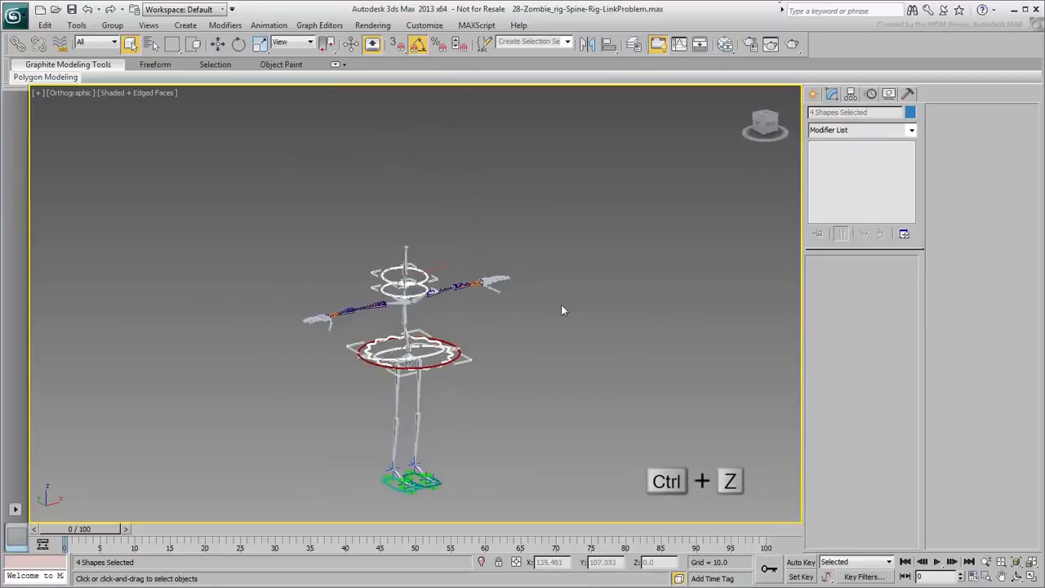
middle_drag(562, 318, 582, 280)
scroll(579, 280, up, 2)
scroll(514, 325, down, 1)
middle_drag(514, 325, 563, 305)
scroll(565, 308, up, 1)
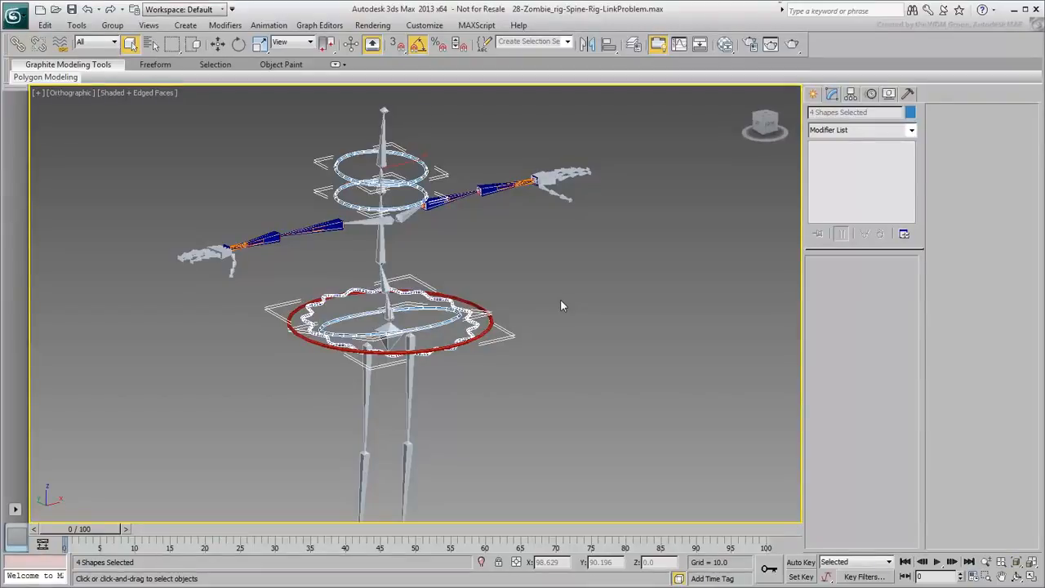
Step: Link the four blue spine controls to the red COM ring and freeze the transforms of all five controls
click(17, 44)
drag(440, 323, 487, 327)
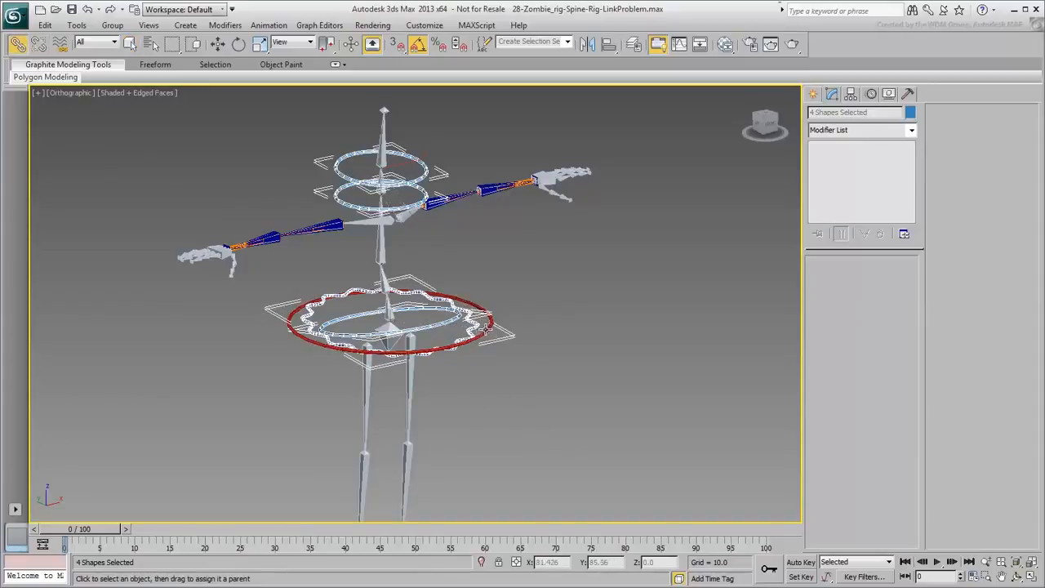
ctrl+click(480, 330)
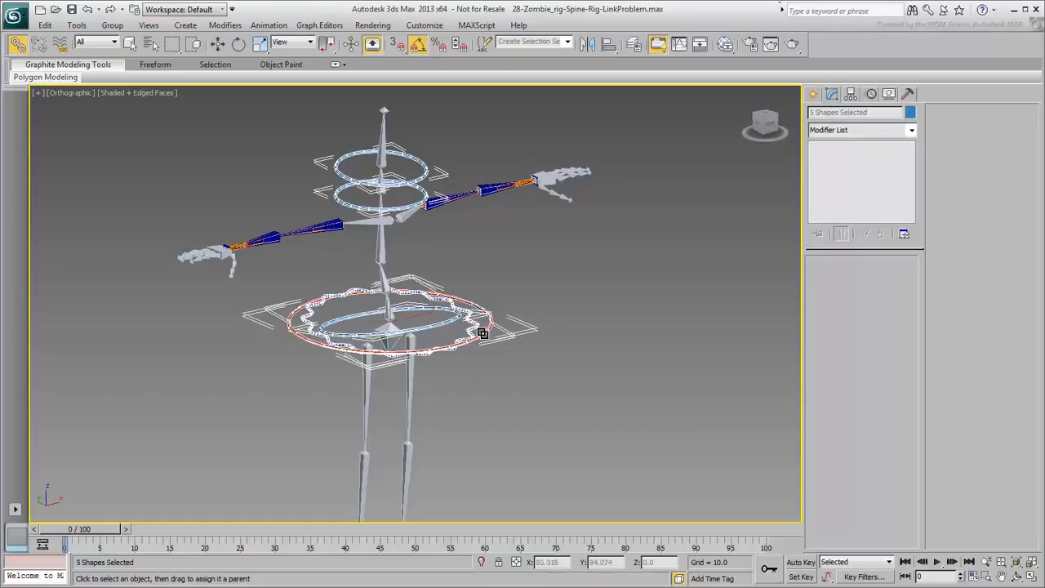
right_click(517, 307)
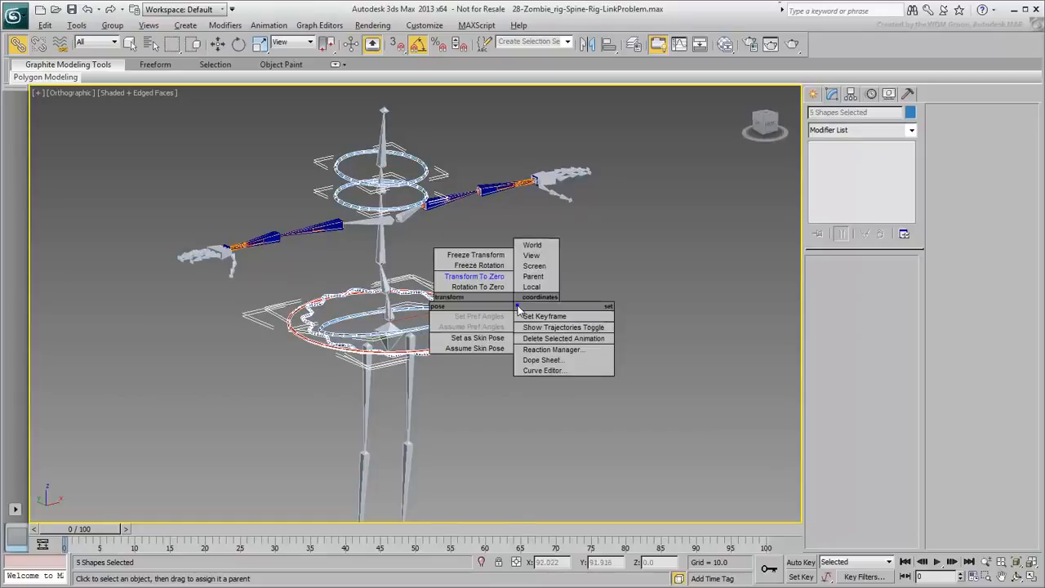
click(483, 256)
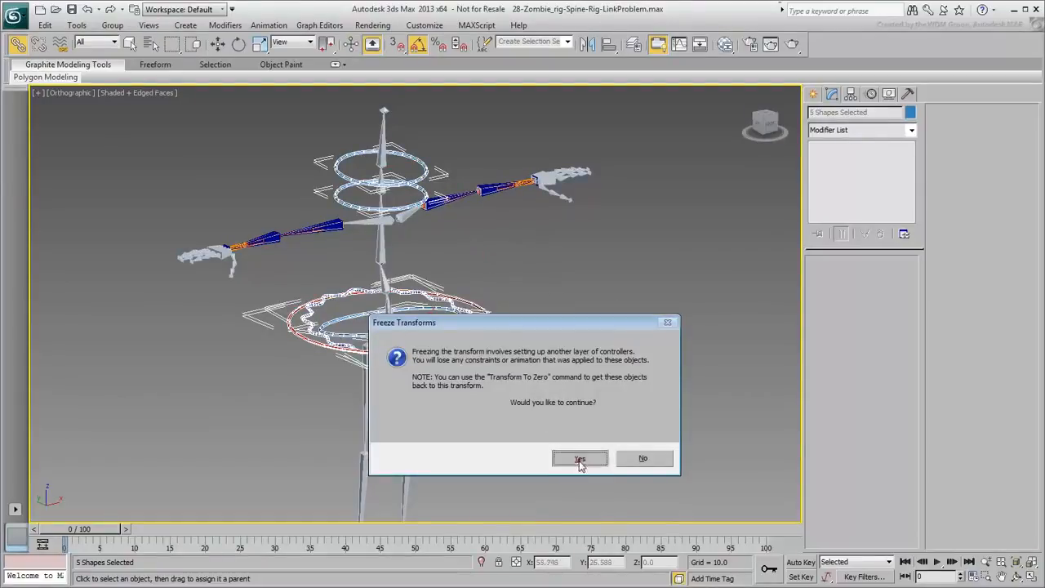
click(579, 462)
click(553, 375)
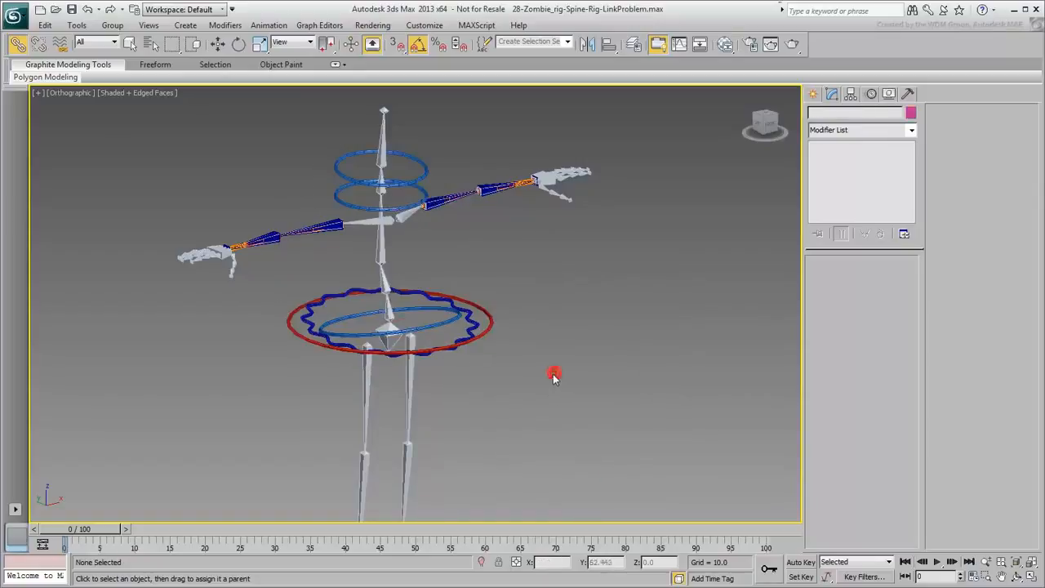
Step: Test Transform To Zero on the four blue spine controls, leaving the red COM ring out of the selection
drag(411, 134, 403, 191)
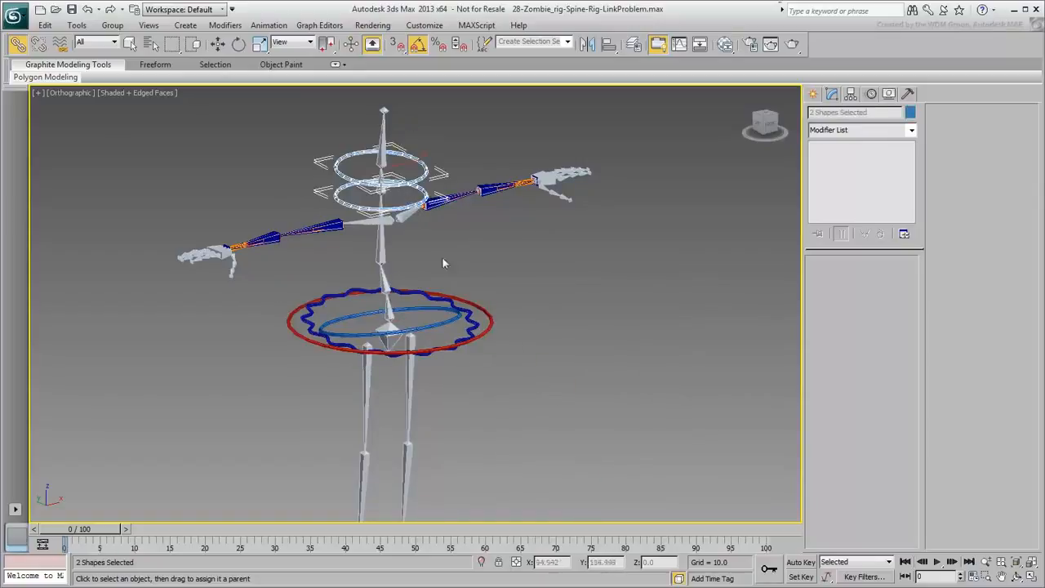
ctrl+drag(426, 314, 474, 327)
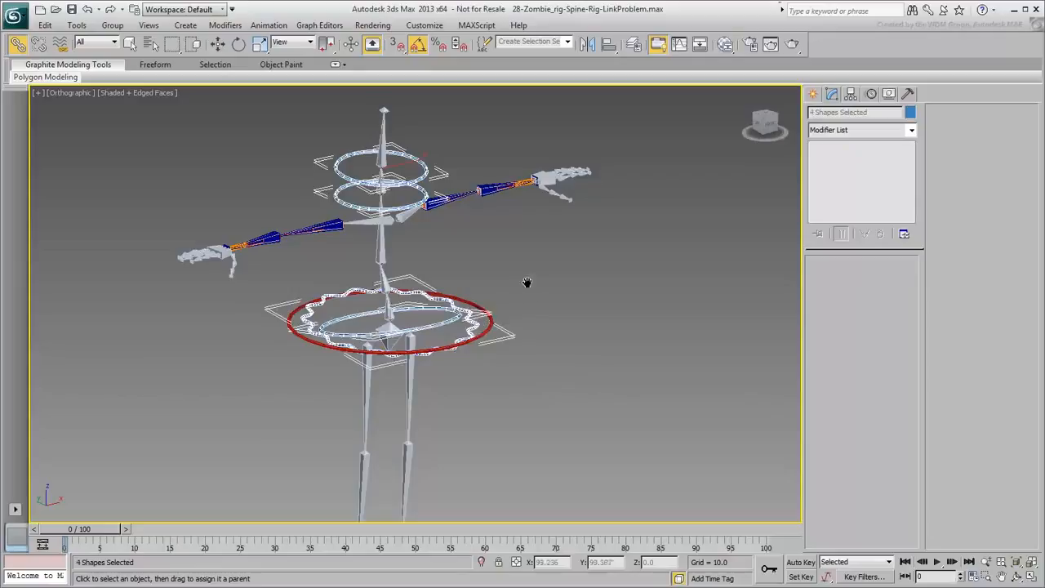
scroll(536, 311, down, 4)
middle_drag(534, 312, 501, 316)
alt+right_click(536, 308)
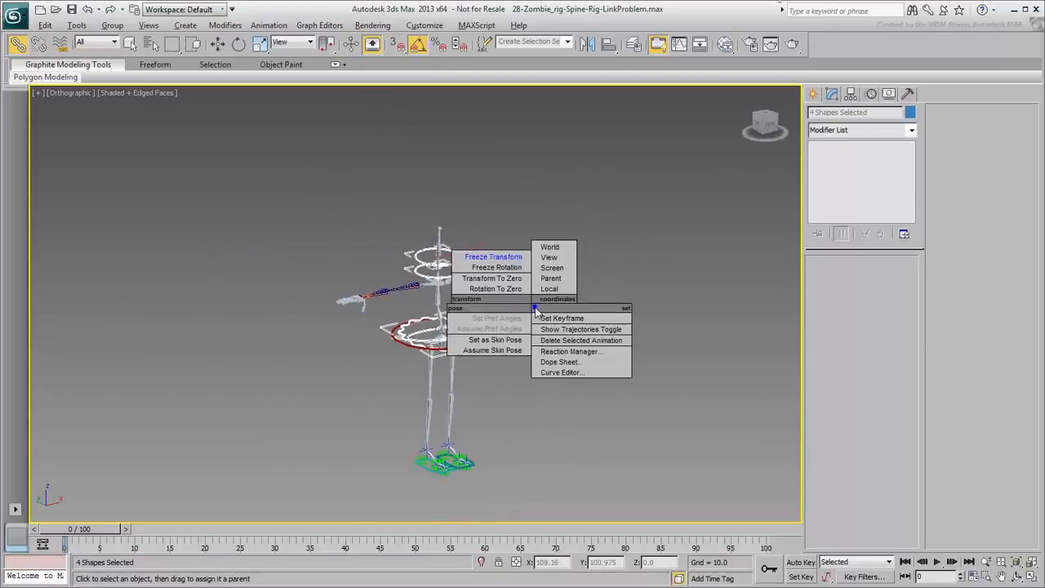
click(508, 278)
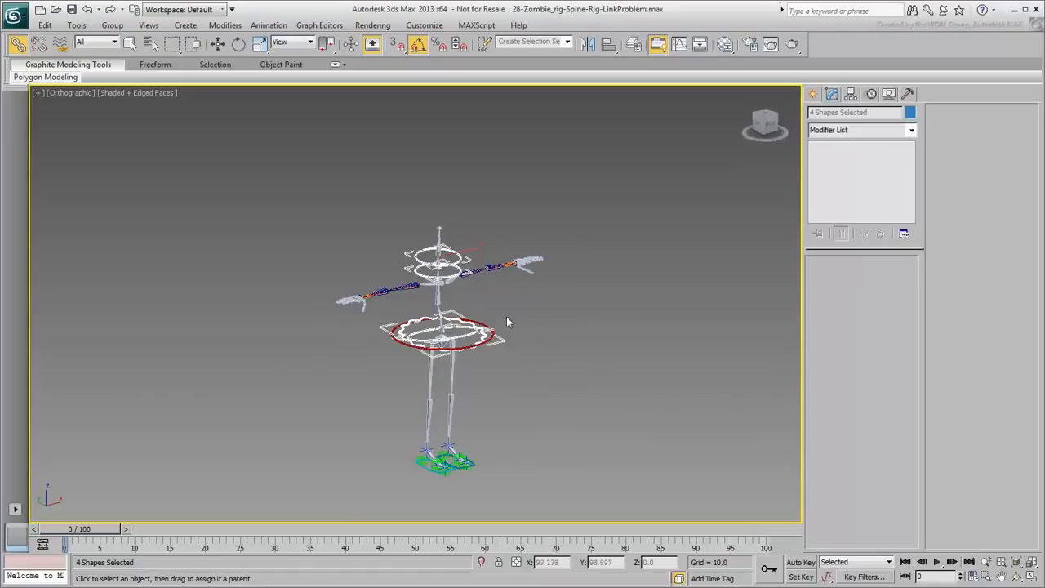
scroll(506, 316, up, 4)
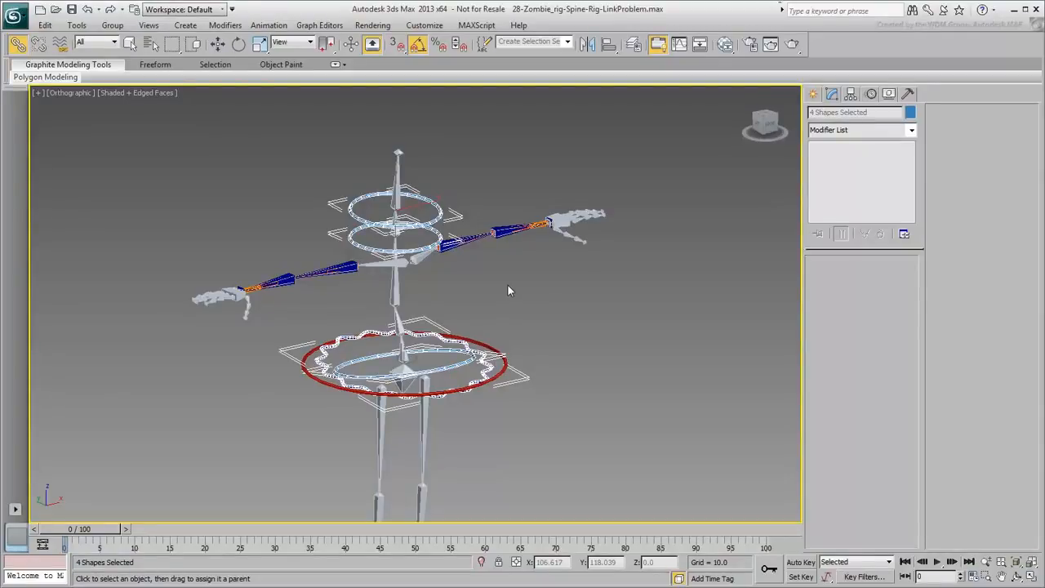
Step: Unlink the four blue spine controls, and freeze the transforms of all five controls including the red COM ring
click(39, 47)
click(18, 43)
click(178, 217)
drag(443, 169, 415, 236)
ctrl+drag(518, 314, 457, 390)
right_click(501, 312)
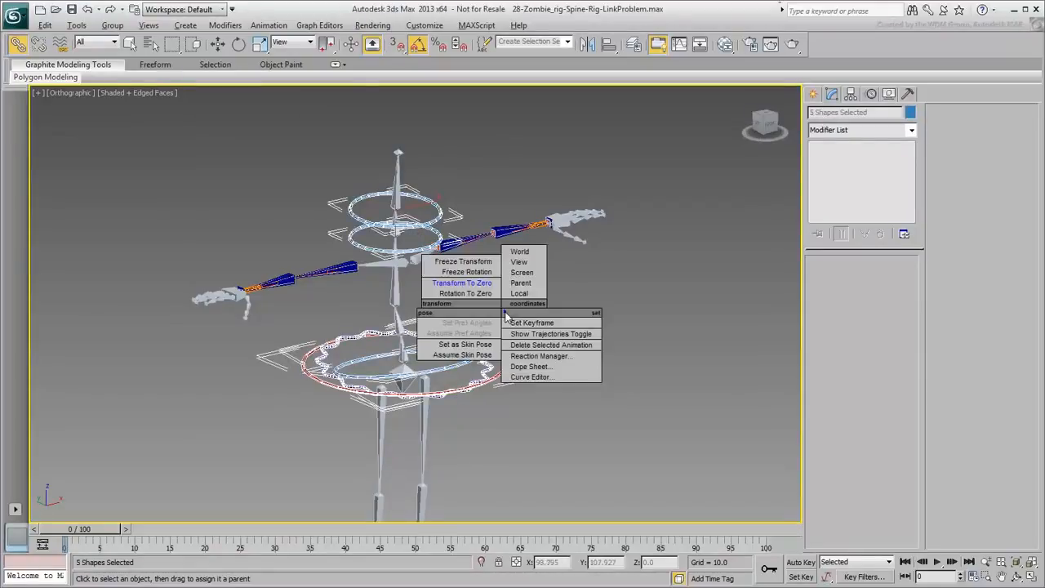
click(480, 271)
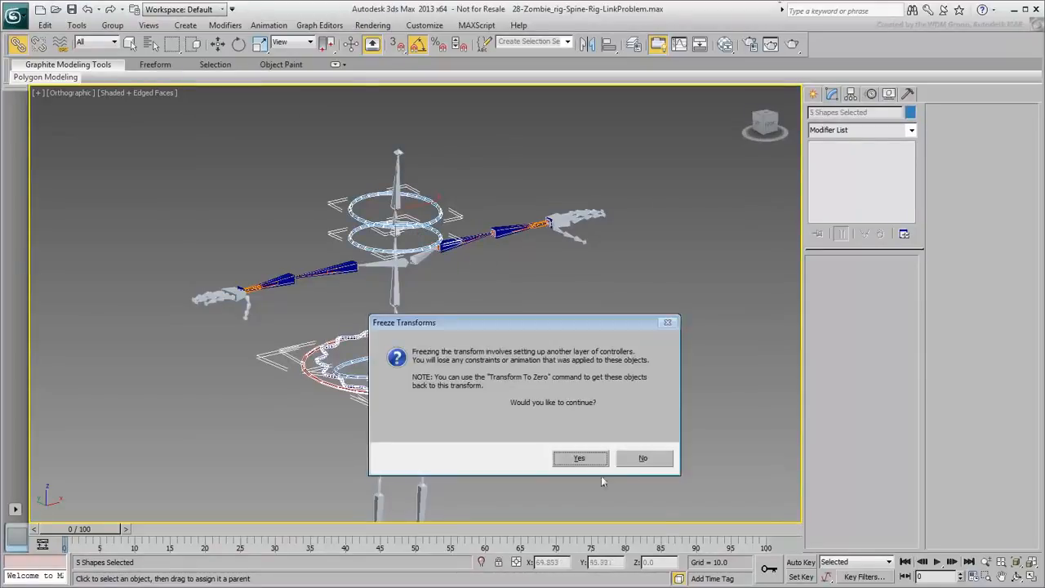
click(586, 460)
click(563, 364)
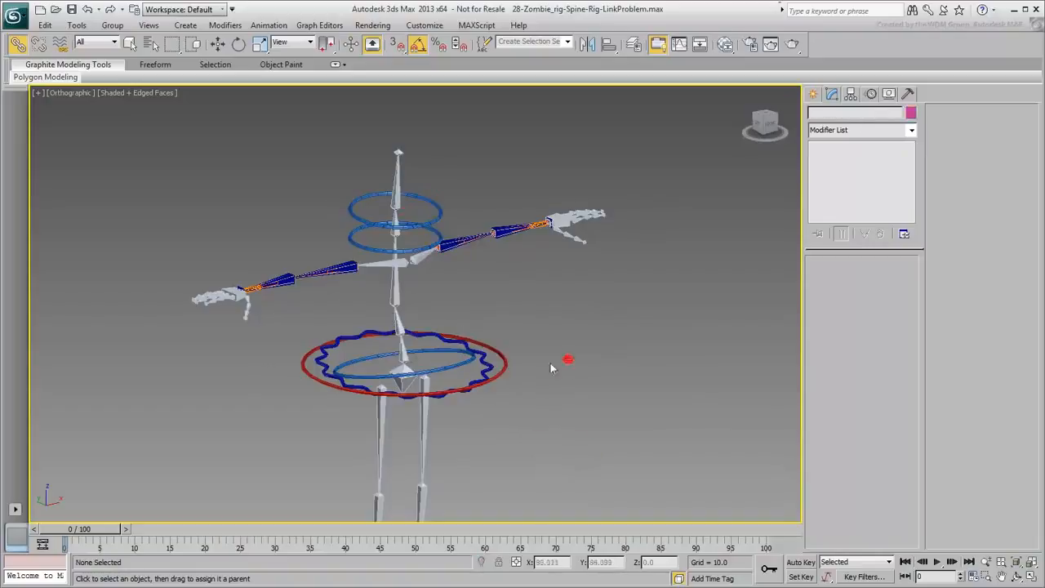
Step: Link only the four blue spine controls to the red COM ring and apply Transform To Zero to them
click(418, 228)
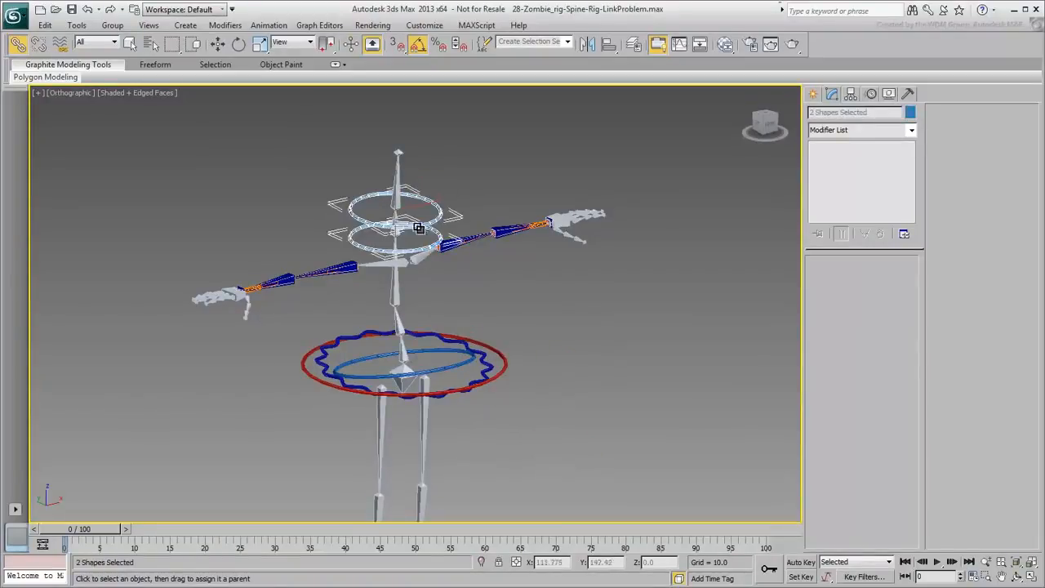
ctrl+click(479, 366)
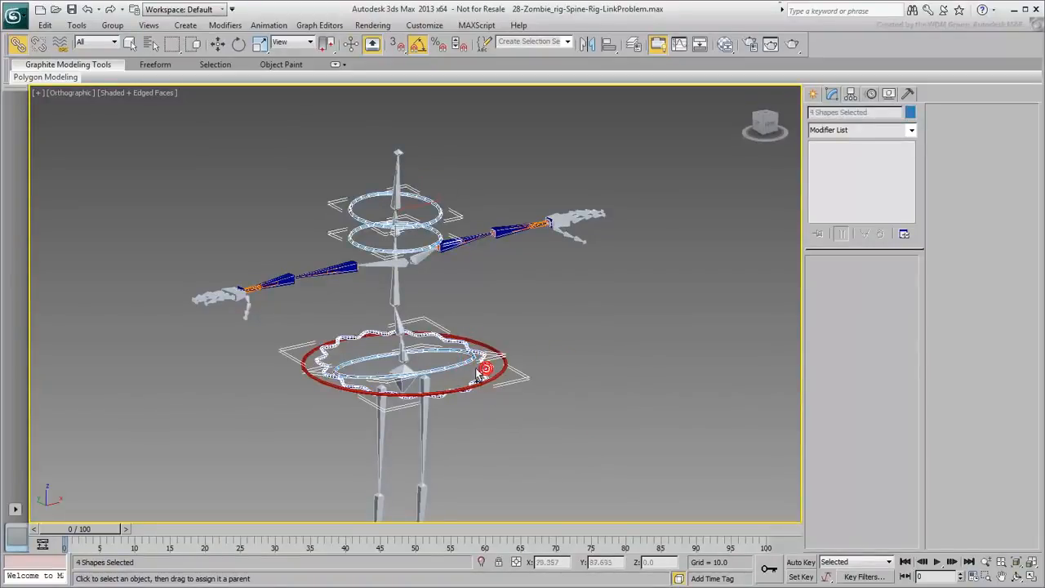
click(18, 43)
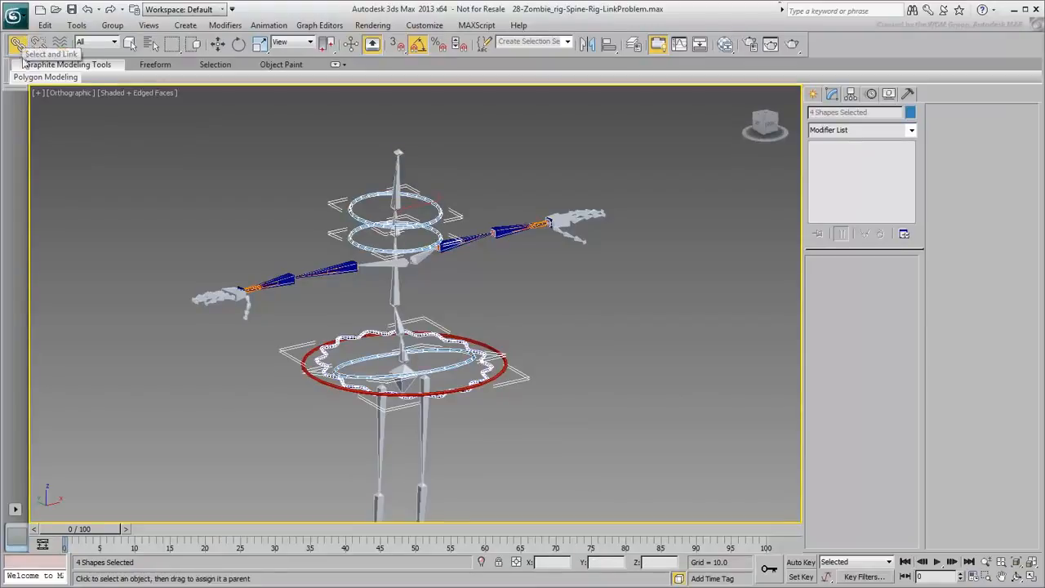
drag(437, 217, 497, 368)
scroll(494, 372, down, 2)
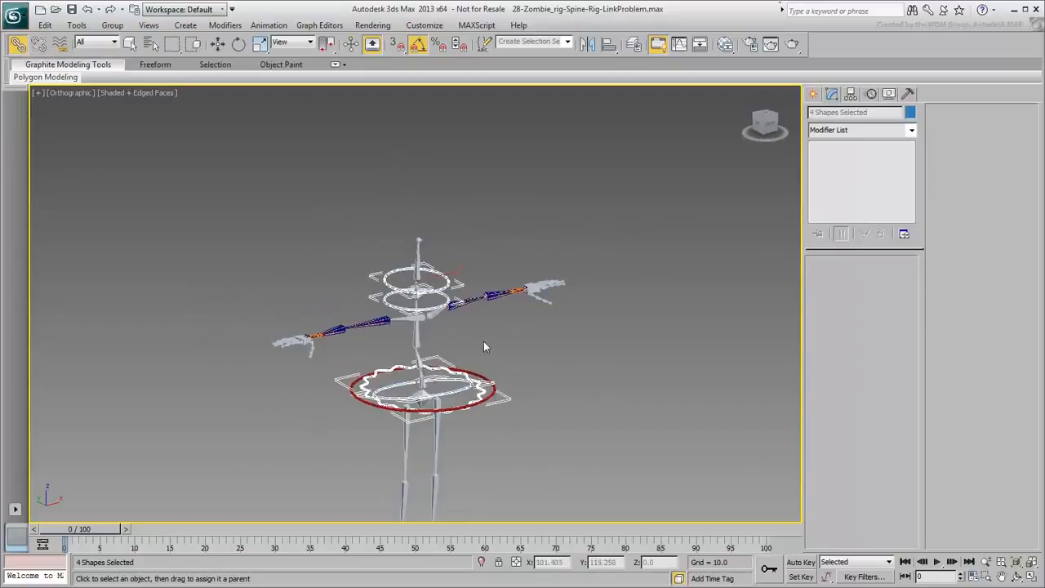
alt+right_click(483, 342)
click(450, 318)
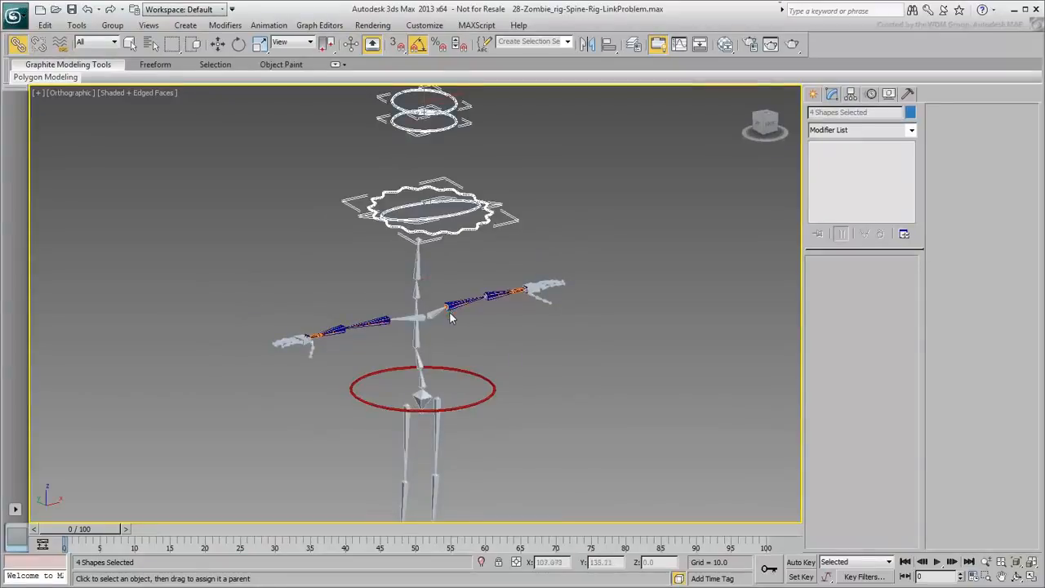
Step: Undo the Transform To Zero and unlink the four blue spine controls from the red COM ring
key(ctrl+z)
alt+middle_drag(529, 360, 602, 322)
scroll(547, 304, up, 3)
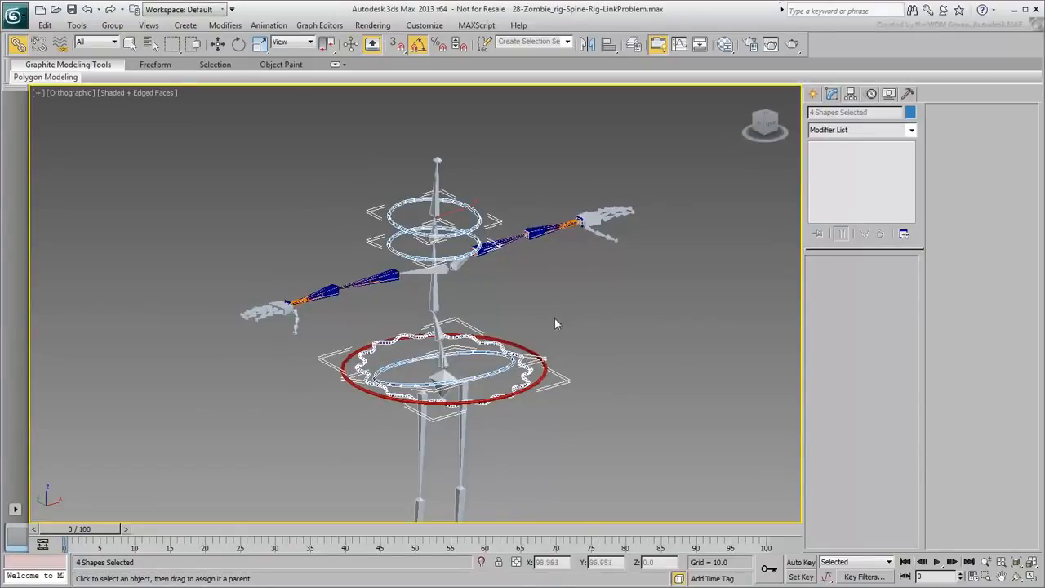
click(39, 49)
Step: Apply a Position Constraint to the four blue spine controls with the red COM ring as target
key(w)
click(269, 25)
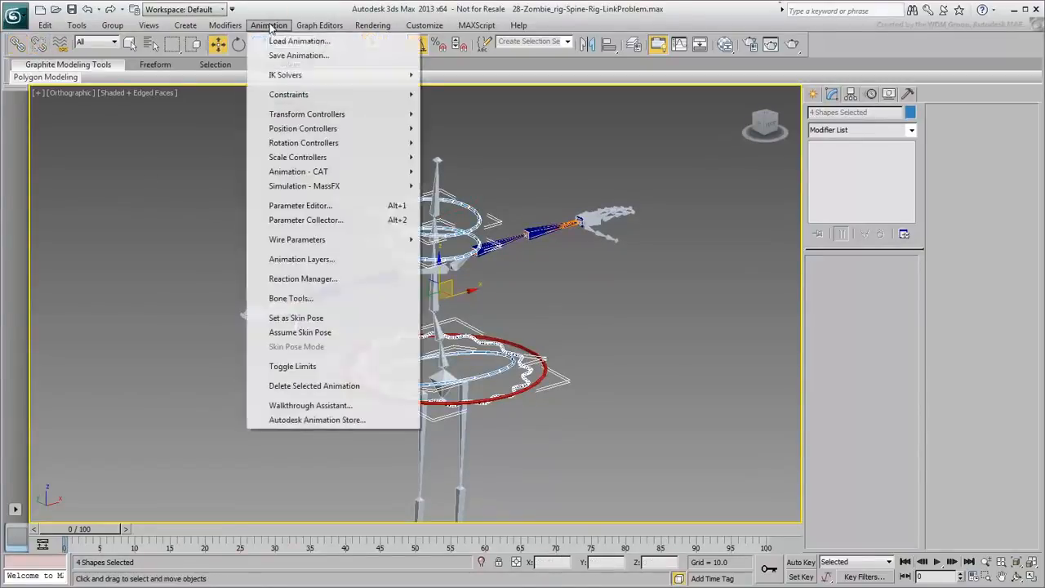
mouse_move(298, 96)
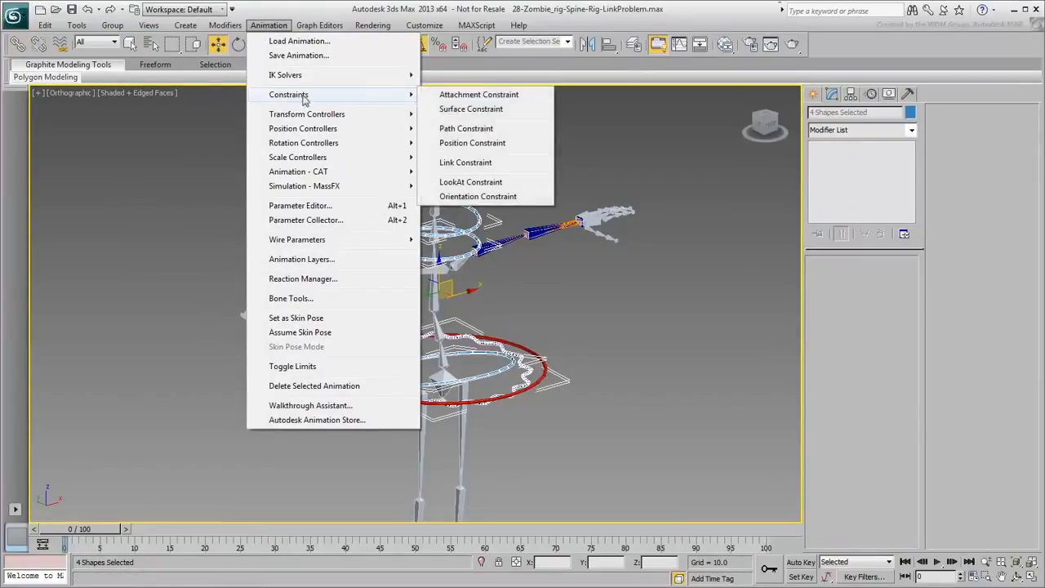
click(472, 143)
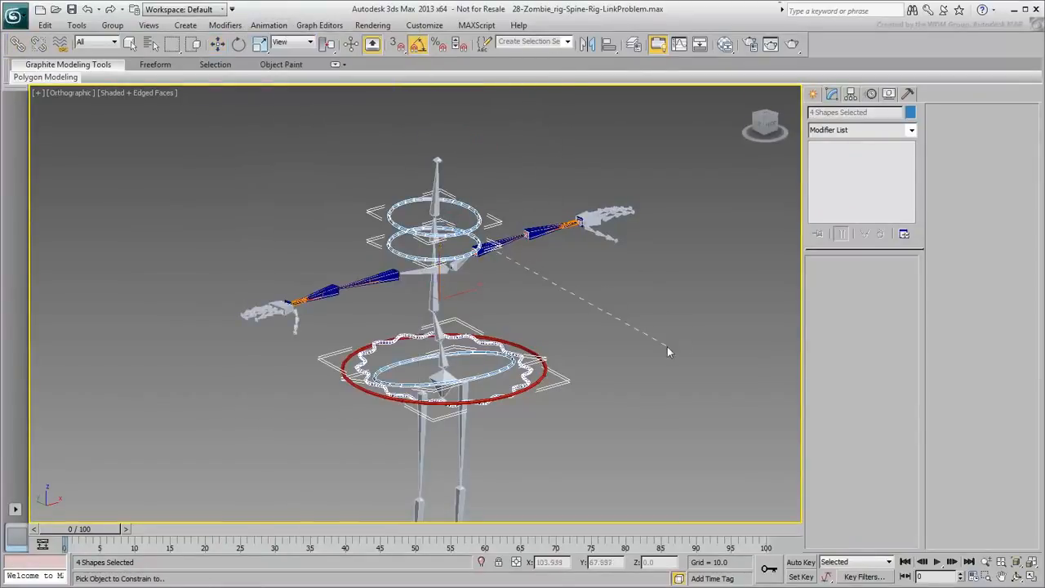
click(541, 377)
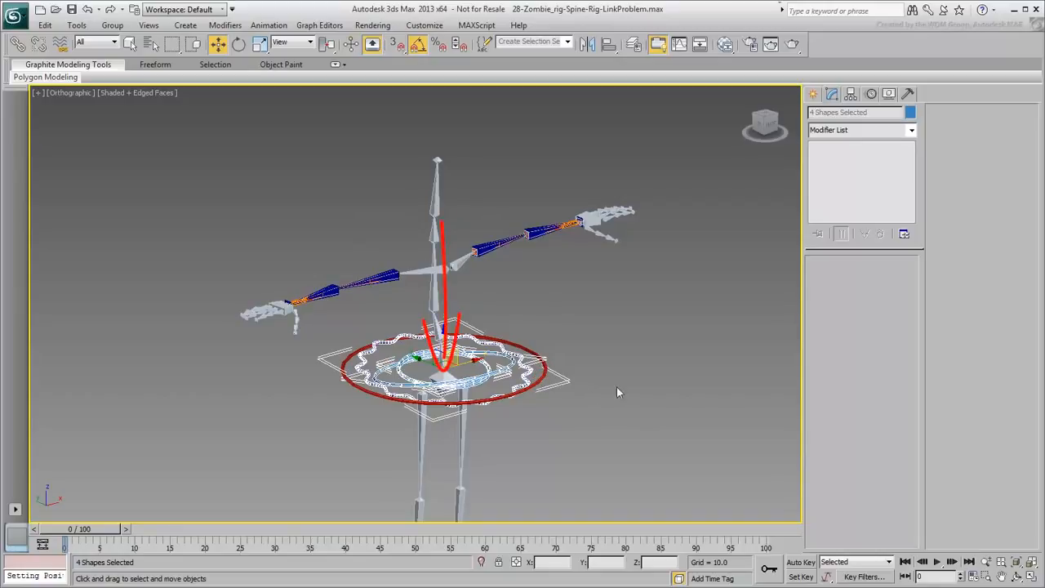
Step: Turn on Keep Initial Offset in the Position Constraint of the head control
scroll(502, 312, up, 4)
middle_drag(519, 317, 564, 340)
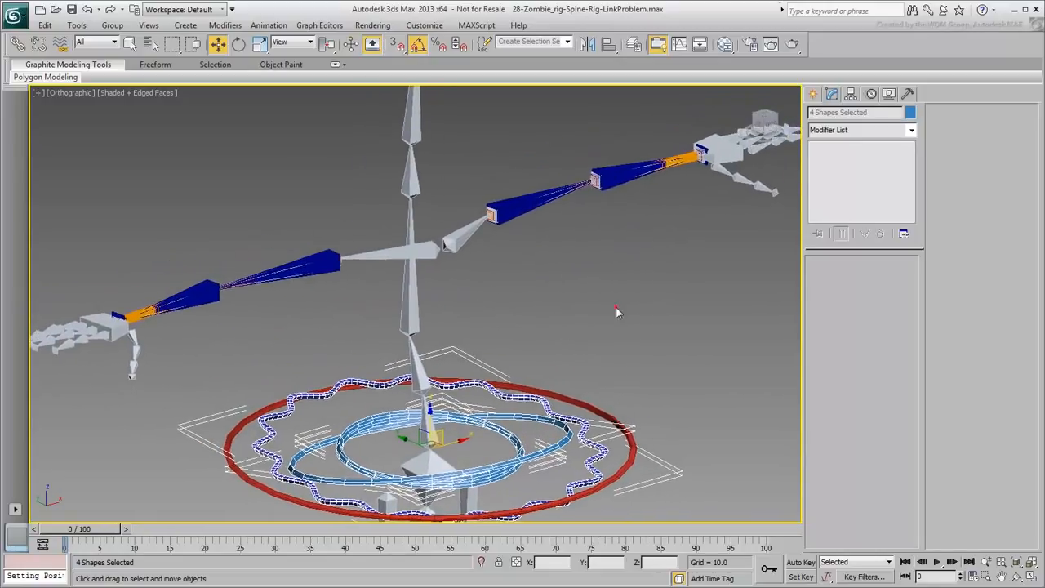
click(616, 307)
click(497, 426)
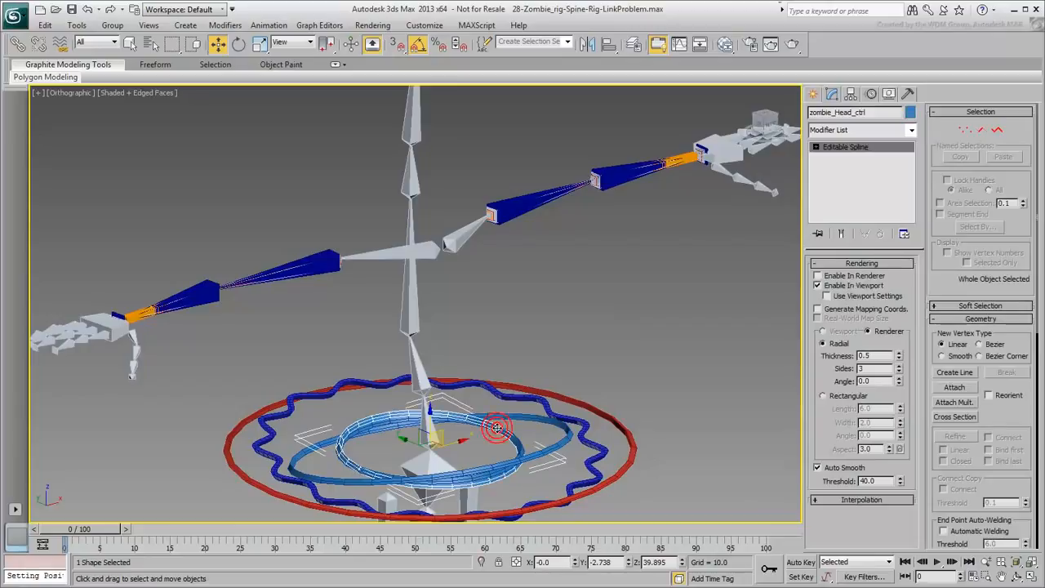
click(871, 94)
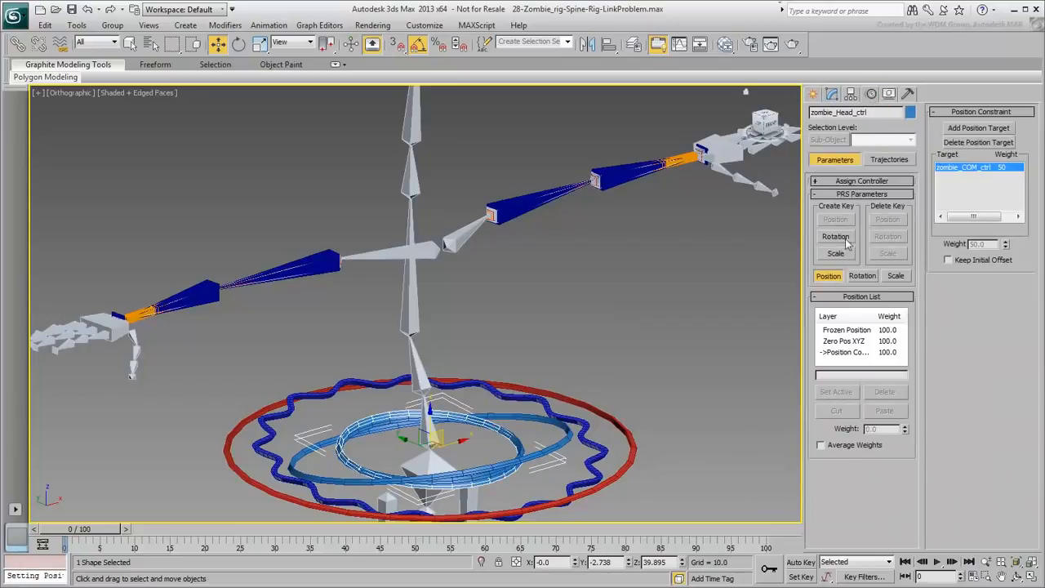
click(948, 260)
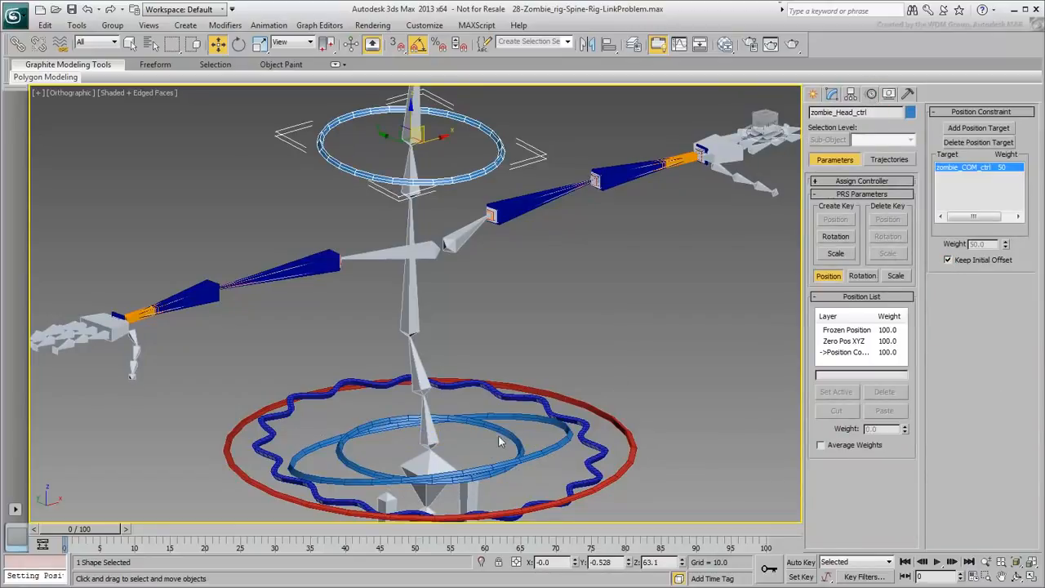
Step: Turn on Keep Initial Offset in the Position Constraints of the neck base, spine base and hip controls
click(504, 429)
click(948, 260)
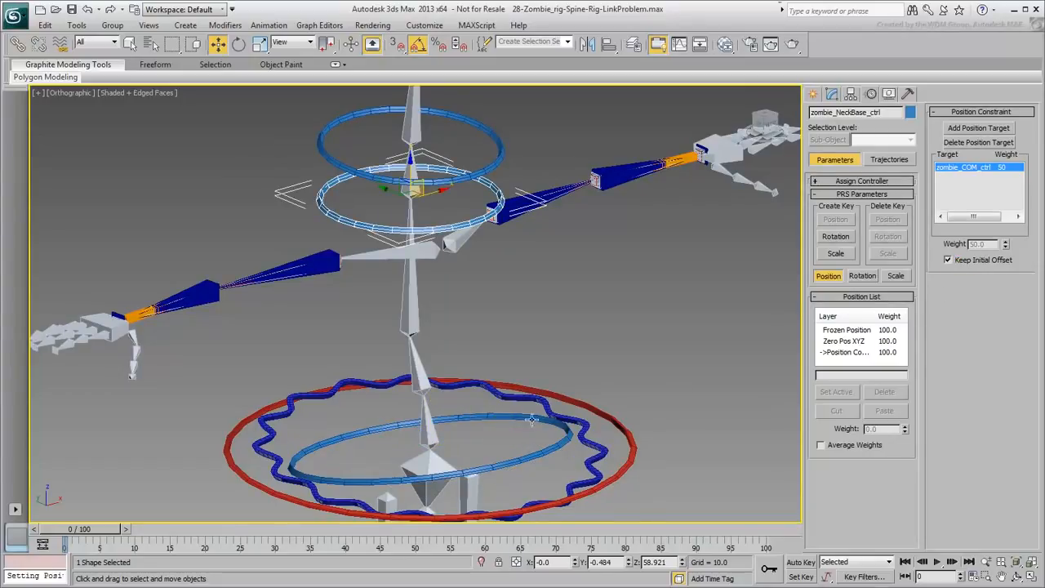
click(495, 433)
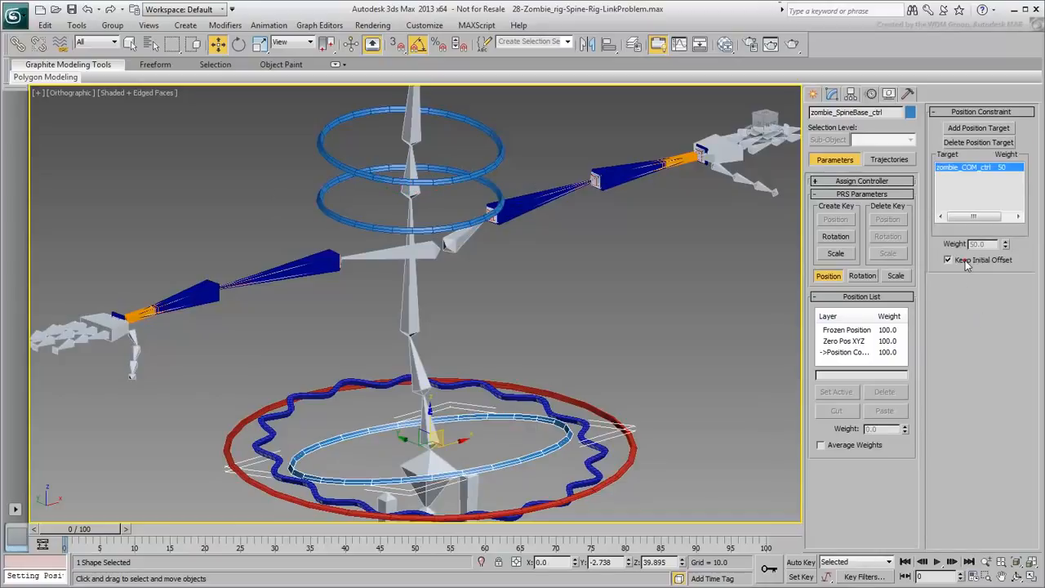
click(502, 406)
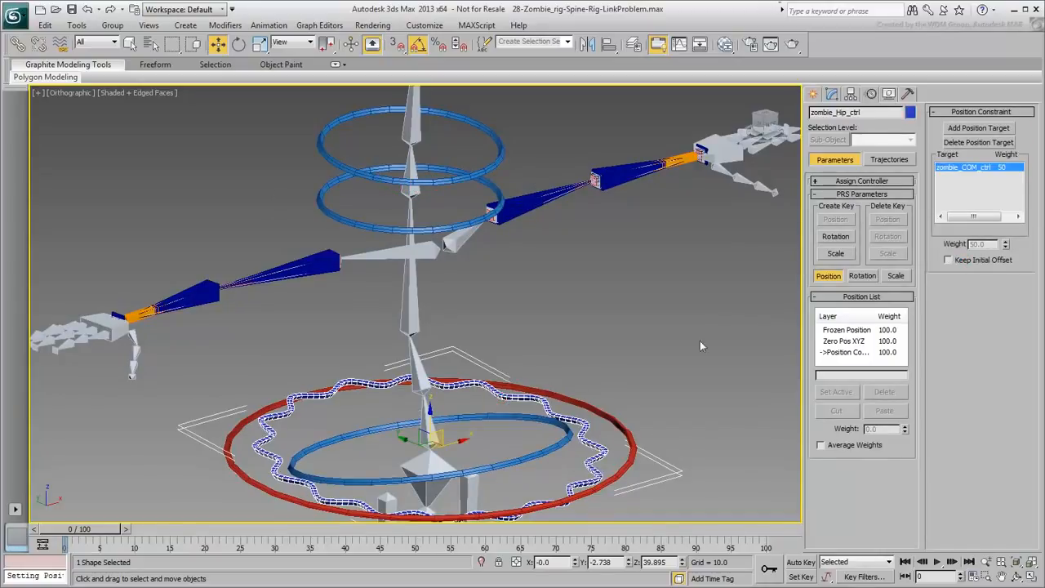
click(957, 260)
click(677, 329)
Step: Apply Transform To Zero to the four blue spine controls together and clear the selection
scroll(571, 301, down, 3)
middle_drag(605, 306, 550, 325)
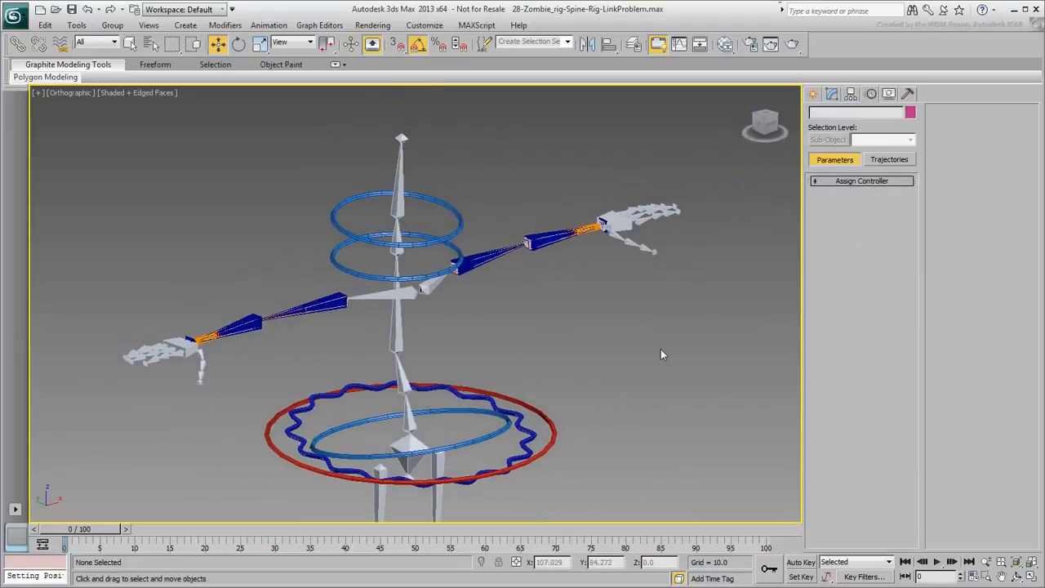
scroll(612, 349, down, 3)
middle_drag(612, 349, 589, 321)
scroll(585, 368, up, 1)
middle_drag(585, 368, 563, 360)
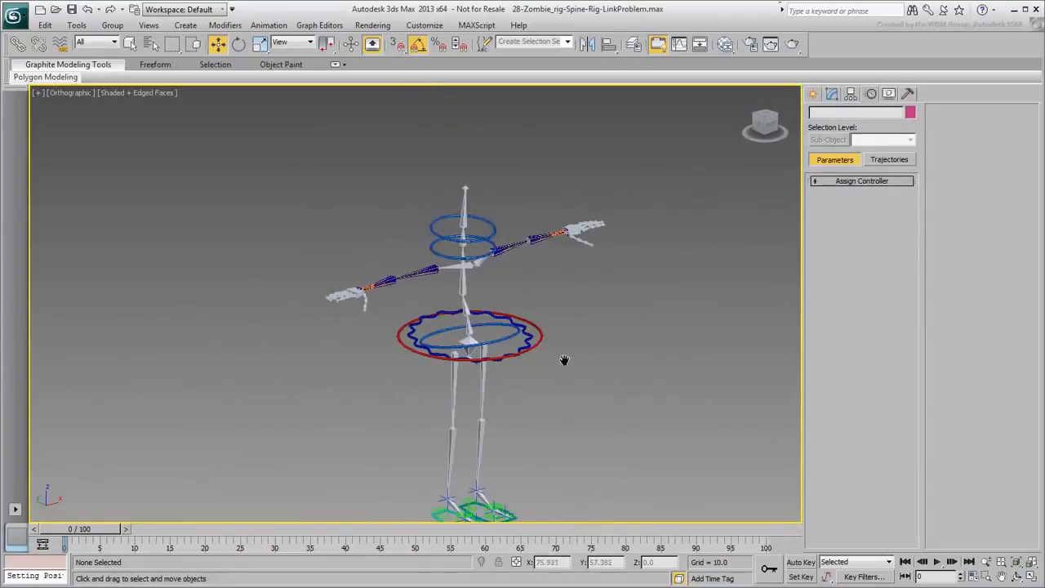
drag(410, 215, 448, 279)
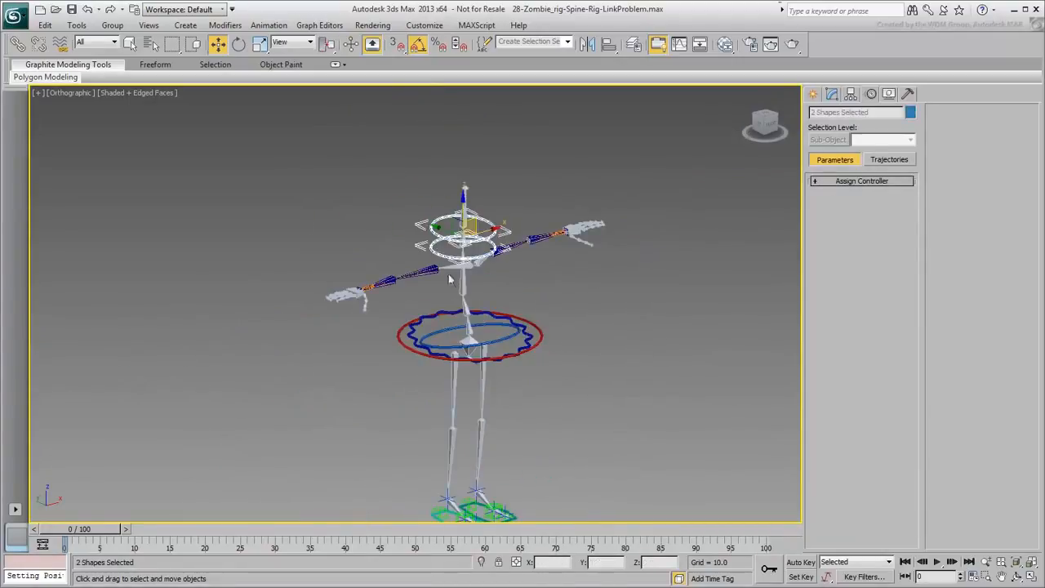
ctrl+click(433, 333)
ctrl+click(410, 324)
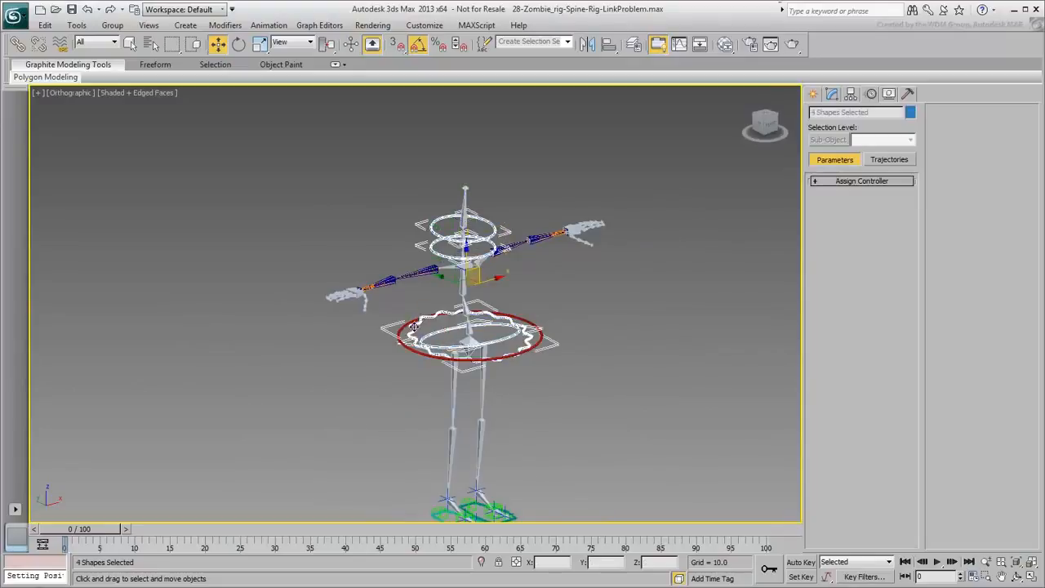
right_click(316, 303)
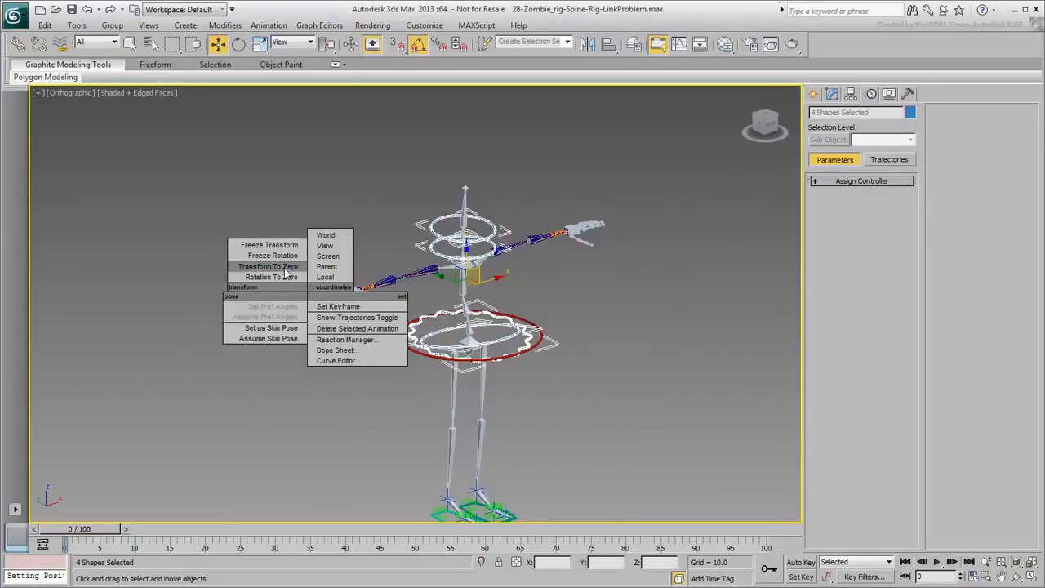
click(284, 272)
middle_drag(399, 350, 343, 348)
scroll(335, 311, up, 2)
click(652, 394)
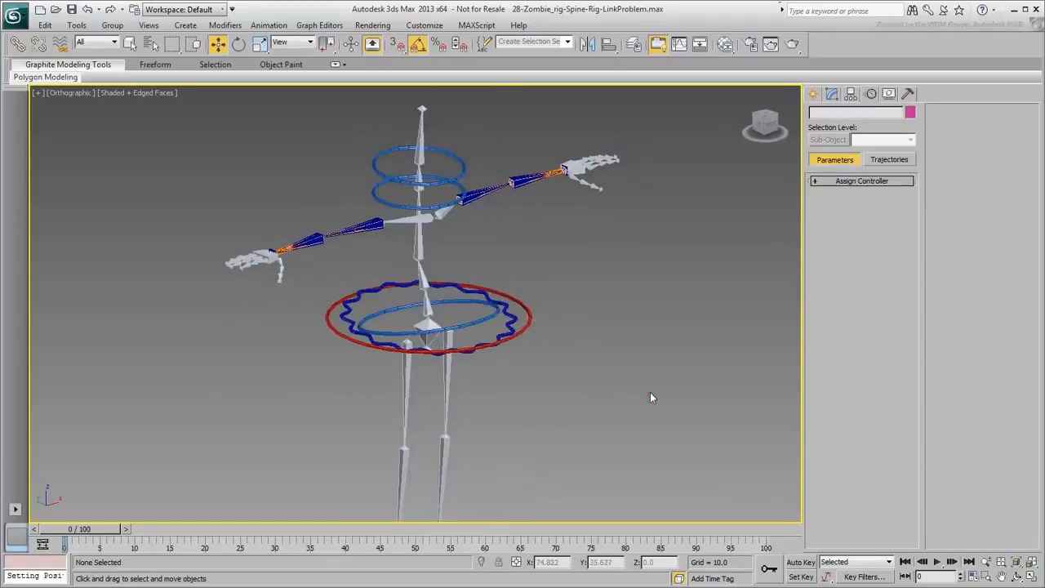